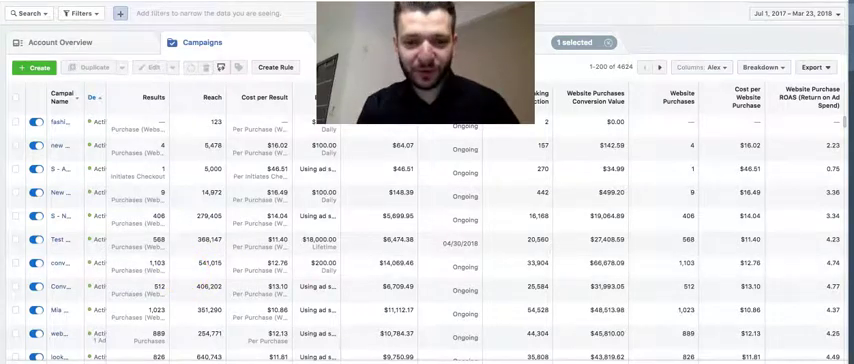
scroll(427, 250, down, 1)
scroll(513, 241, down, 1)
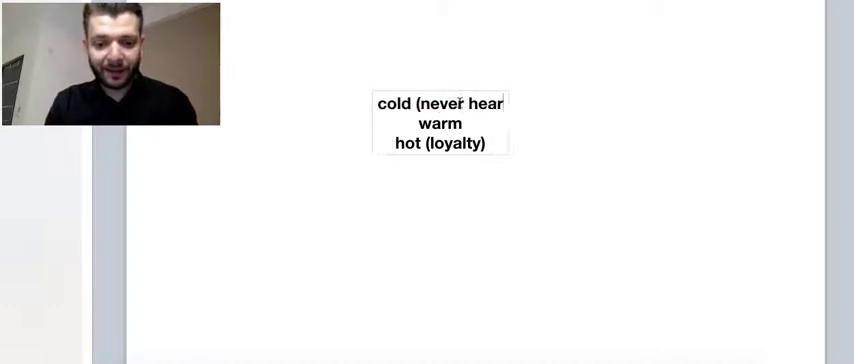
text(d))
Tidy the warm (seen) line by deleting the stray letter and trailing space.
click(464, 123)
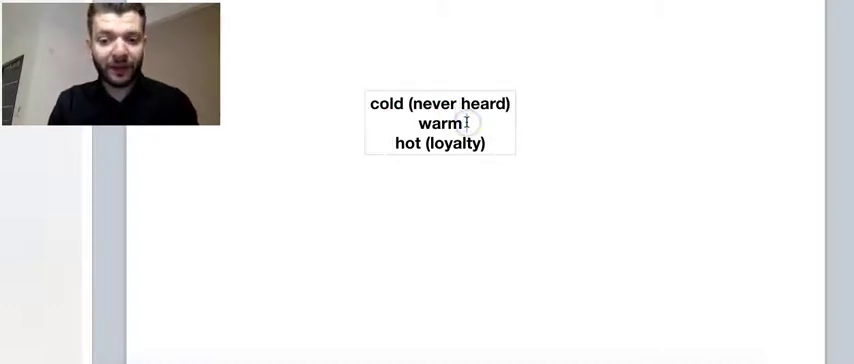
text((see)
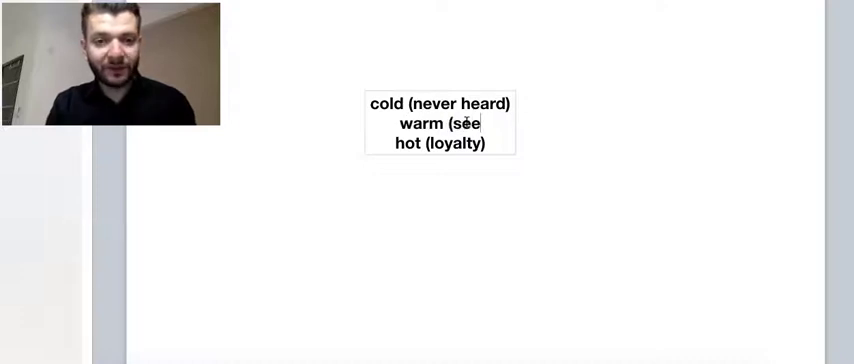
text(n a)
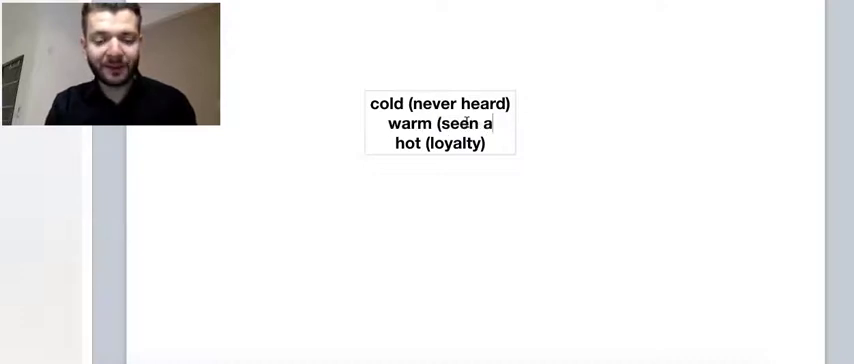
key(BackSpace)
key(BackSpace)
text(,)
key(BackSpace)
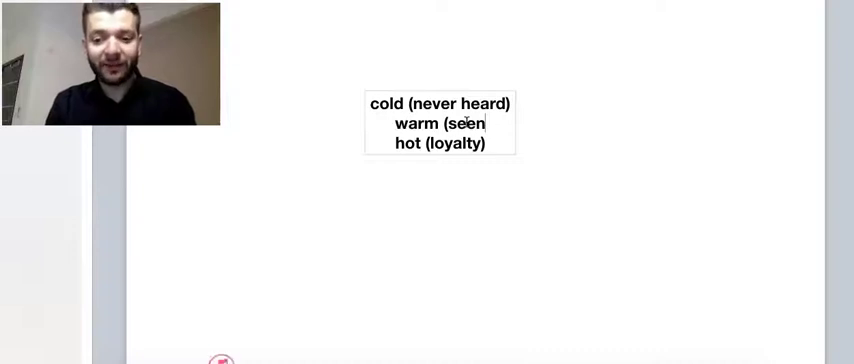
text())
click(555, 175)
Add blank lines after the cold and warm lines, and move the list up-left.
click(450, 124)
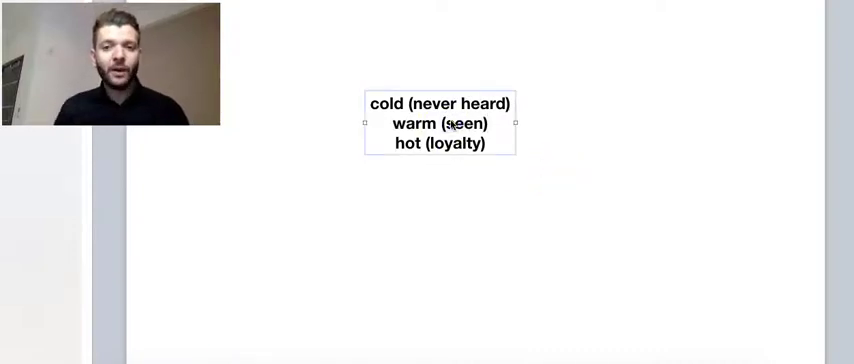
click(516, 104)
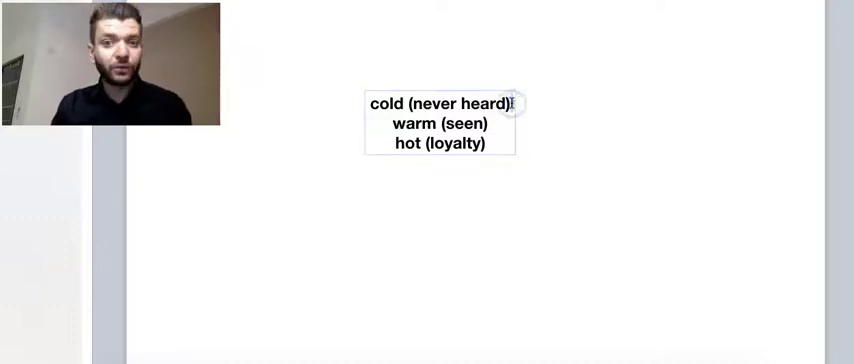
key(Return)
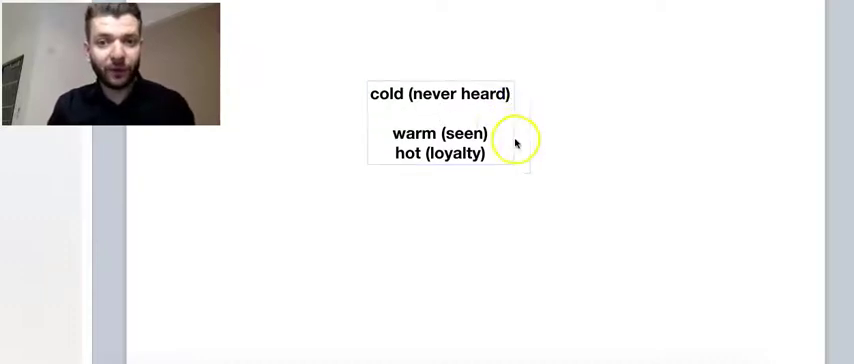
click(496, 136)
key(Return)
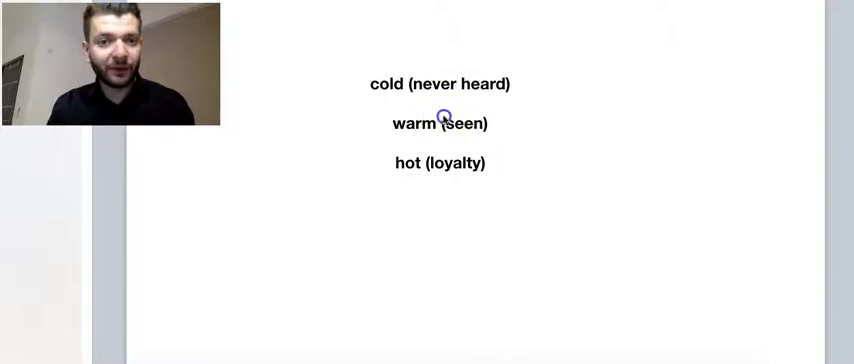
drag(430, 124, 376, 111)
click(508, 105)
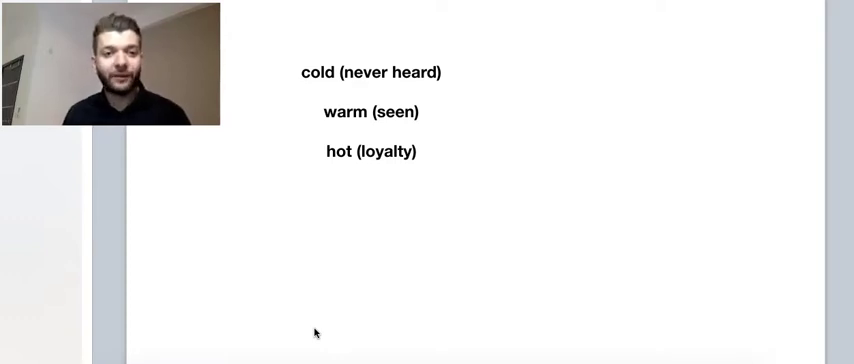
Underline only the cold (never heard) line using the Format pane's U button.
click(324, 69)
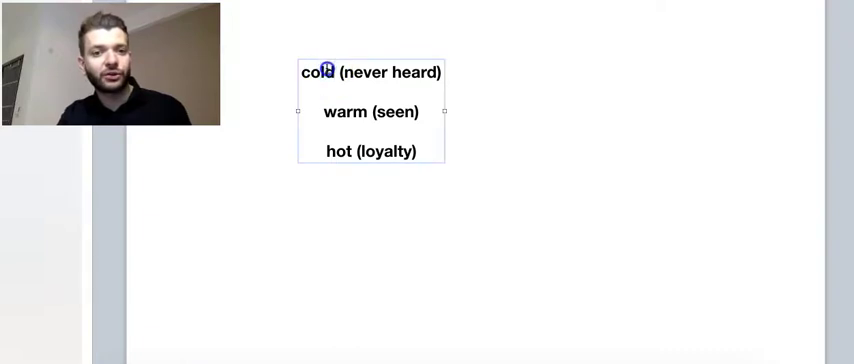
triple_click(326, 70)
click(396, 72)
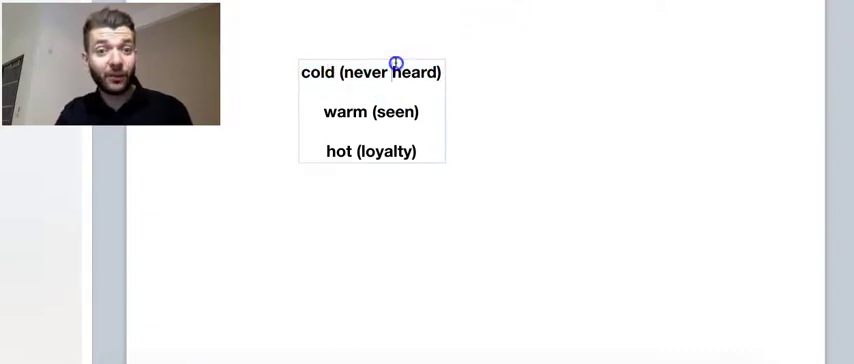
triple_click(396, 72)
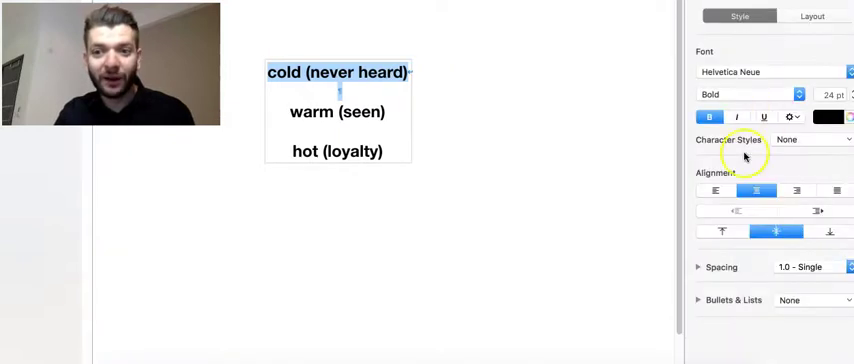
click(763, 116)
click(440, 80)
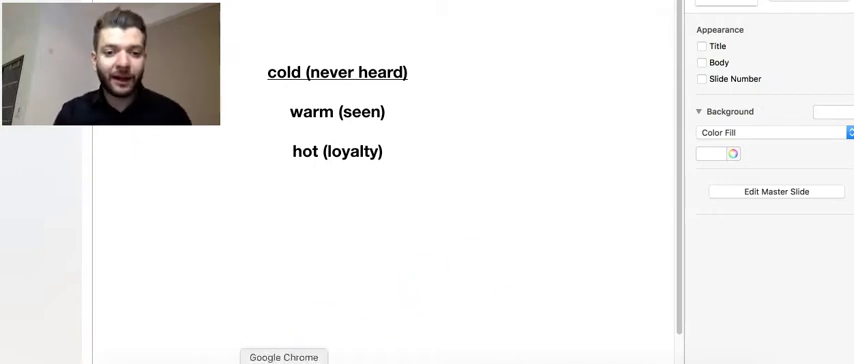
Switch to Chrome to show the Ads Manager campaigns table.
key(super+Tab)
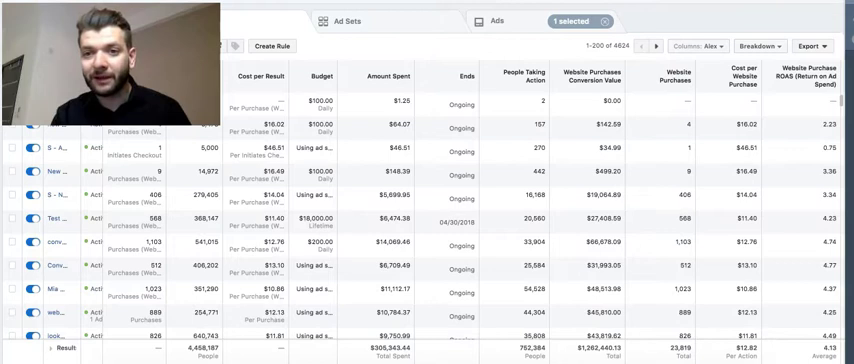
scroll(427, 200, up, 1)
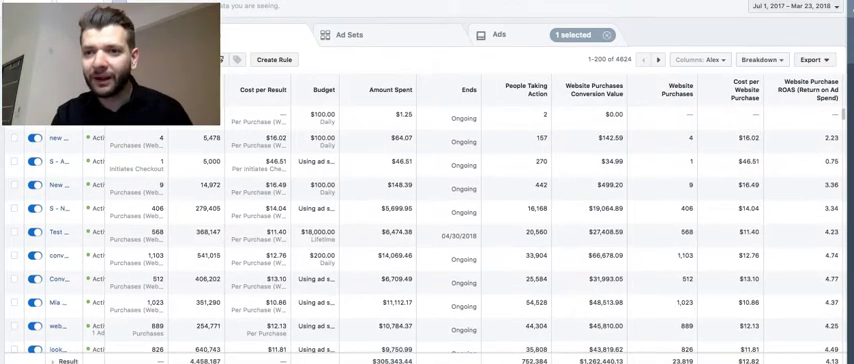